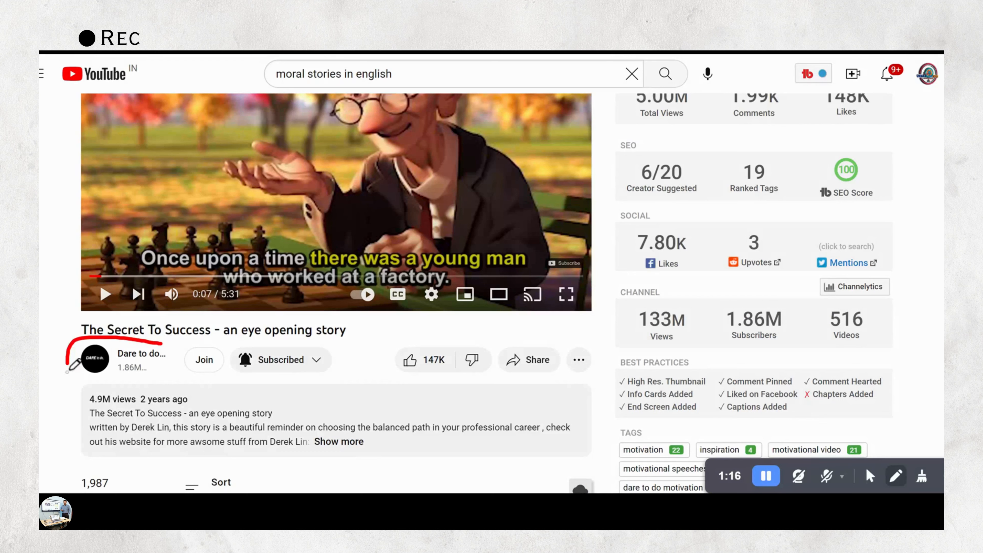
Mark the channel name, its view count and the Videolytics statistics of "The Secret To Success" video with freehand pen strokes.
mouse_move(93, 441)
left_mouse_down()
mouse_move(151, 451)
mouse_move(203, 422)
mouse_move(201, 372)
mouse_move(171, 332)
left_mouse_up()
left_click_drag(715, 157, 600, 144)
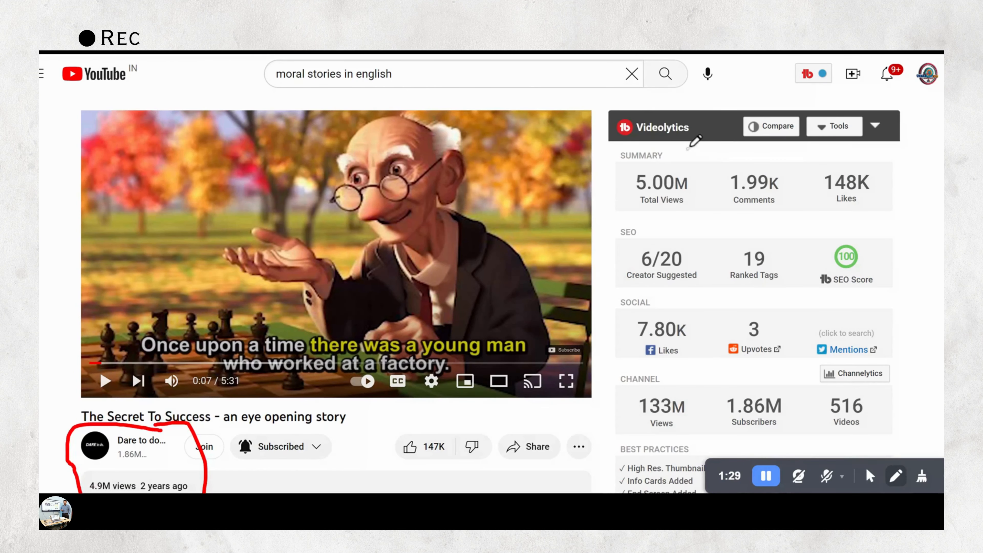
left_click_drag(699, 162, 715, 156)
mouse_move(681, 374)
left_mouse_down()
mouse_move(696, 410)
mouse_move(685, 366)
left_mouse_up()
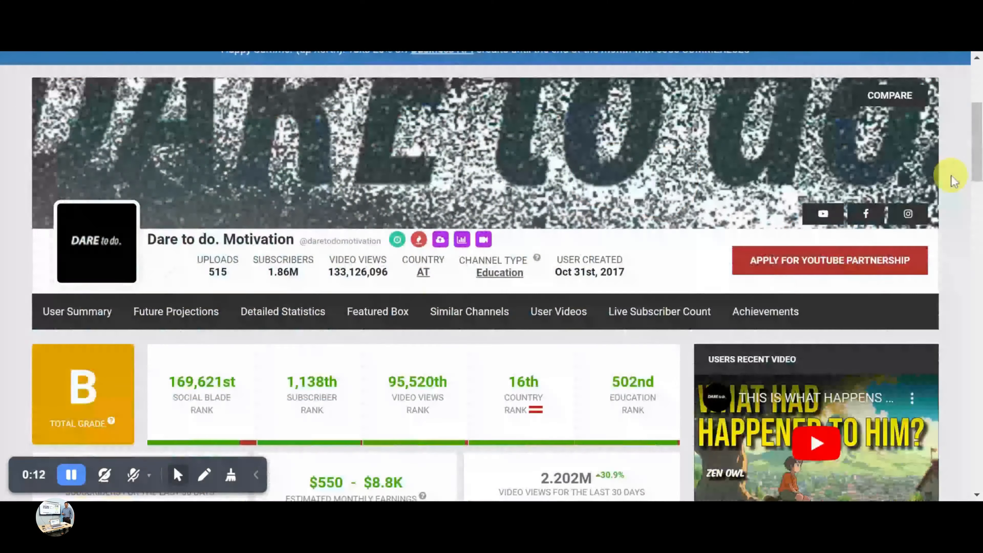
Examine the Dare to do. Motivation channel statistics, including its estimated monthly earnings.
scroll(379, 181, "down", 4)
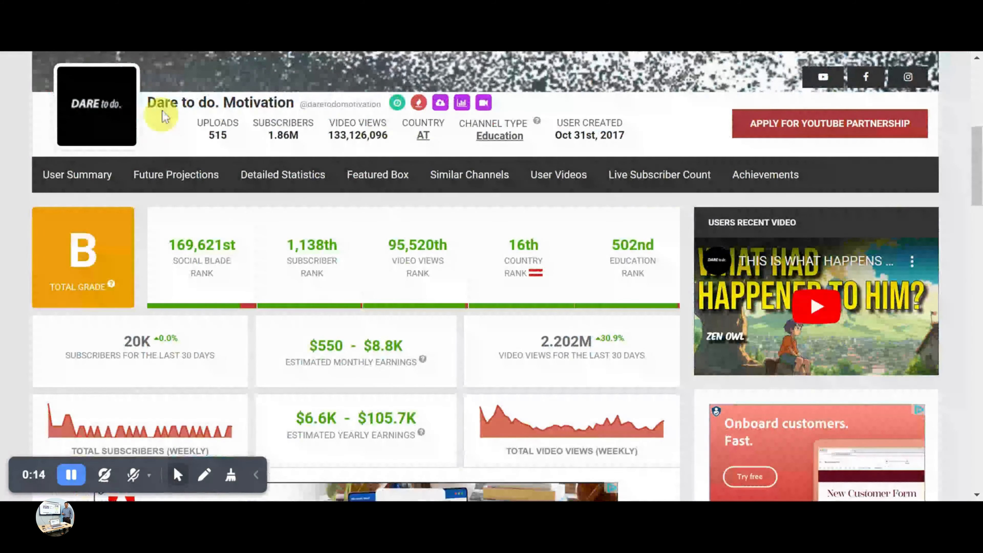
left_click_drag(138, 100, 285, 100)
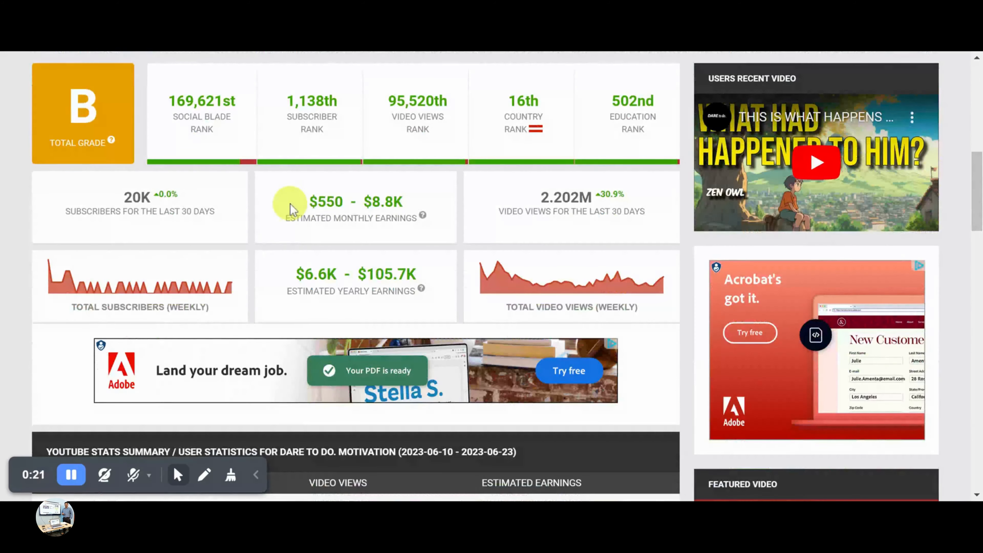
left_click_drag(290, 203, 424, 199)
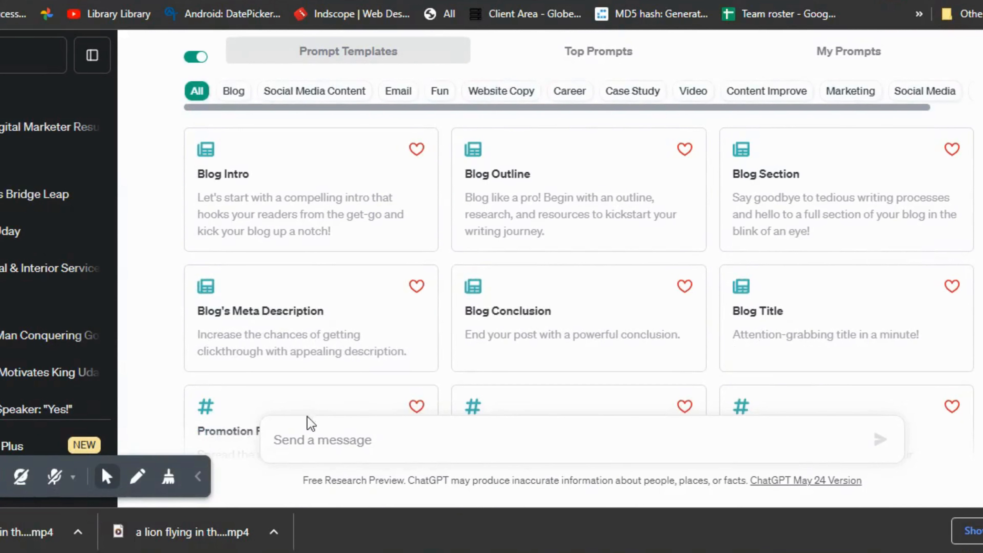
Send ChatGPT the prompt "Write a short store of 100 words about lion and angel lion" and highlight the generated story.
left_click(309, 441)
type("R")
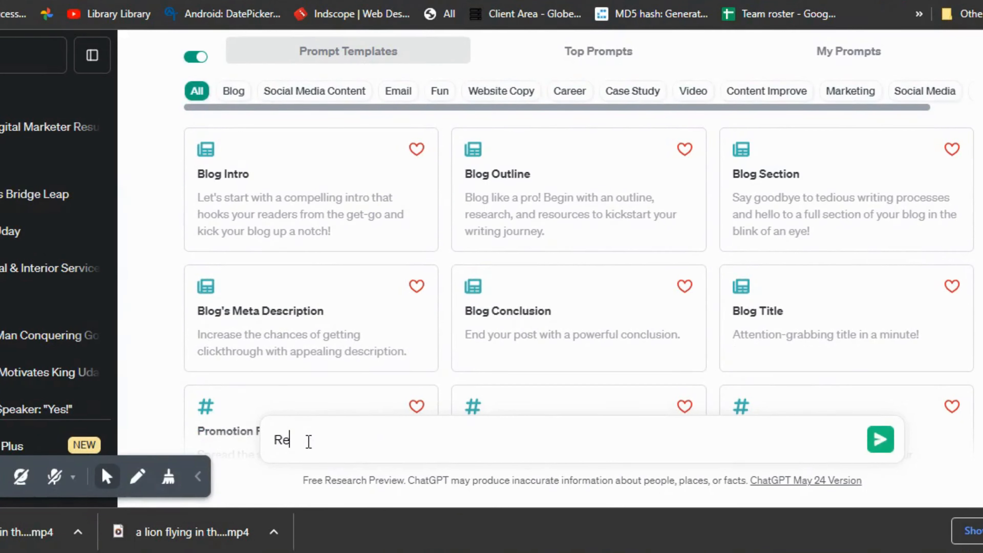
key("BackSpace")
type("Write a short store of 100 words about li")
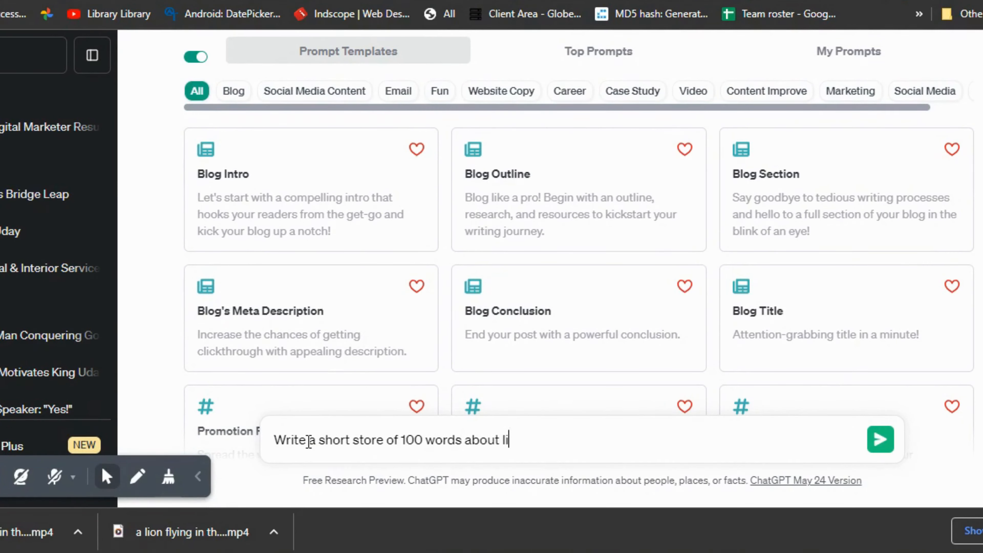
type("on and angel lion")
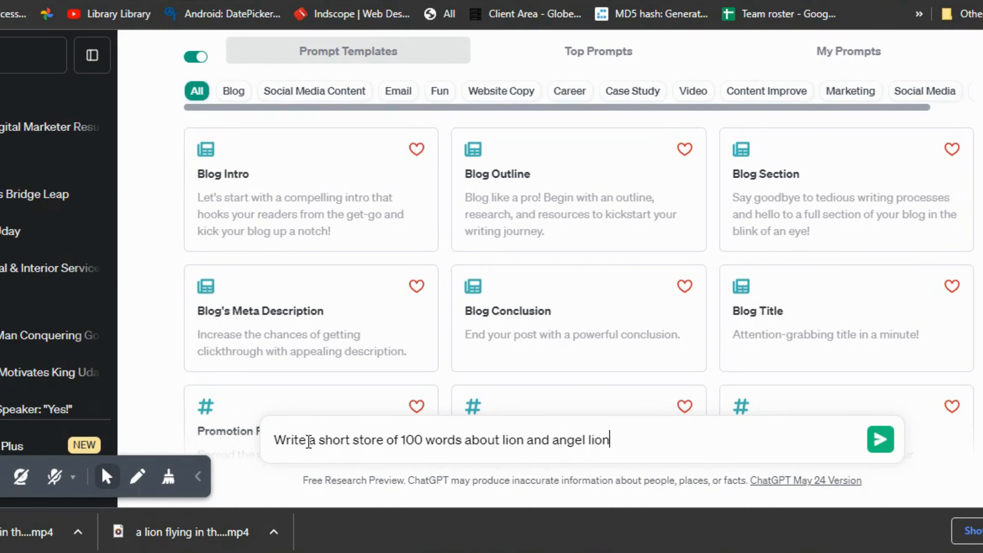
key("Return")
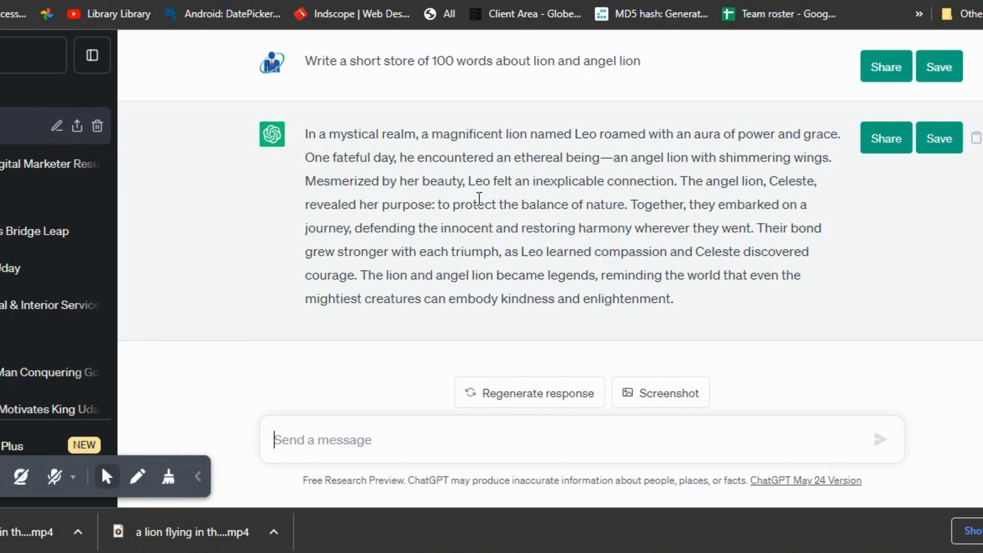
left_click_drag(309, 135, 682, 320)
left_click(757, 318)
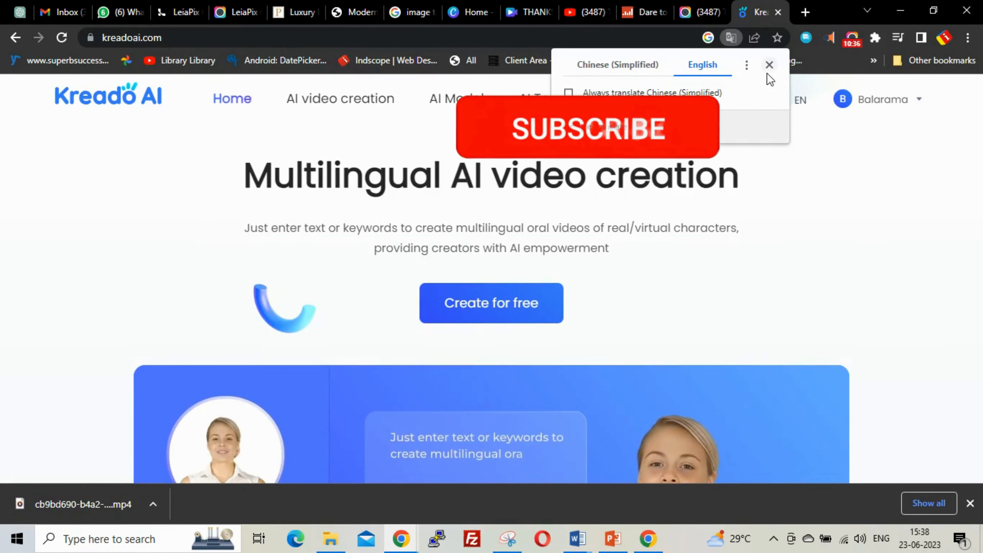
On the Kreado AI site, dismiss the translation prompt and open the AI Text dubbing tool from the free creation workbench.
left_click(767, 65)
scroll(887, 154, "down", 10)
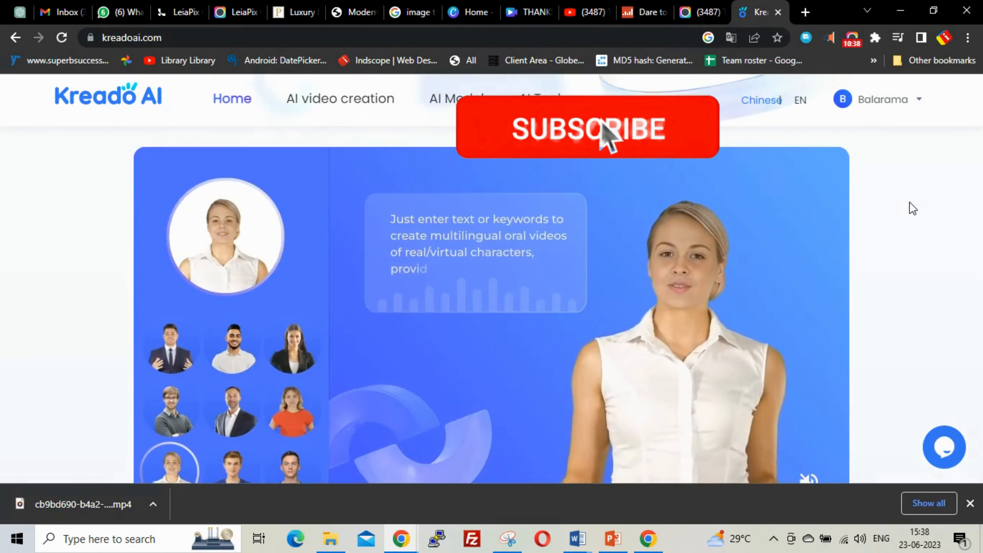
scroll(910, 205, "up", 8)
scroll(911, 211, "up", 2)
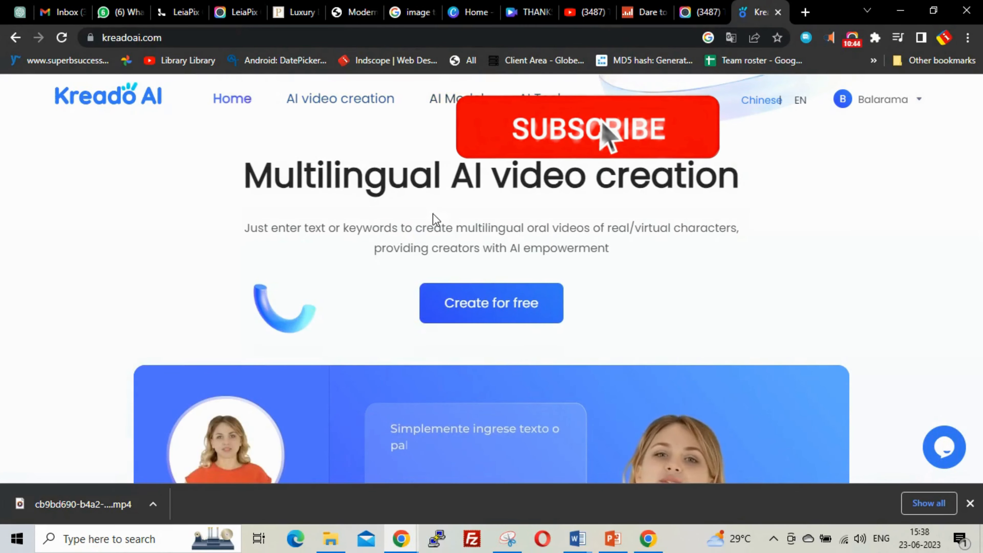
left_click(486, 301)
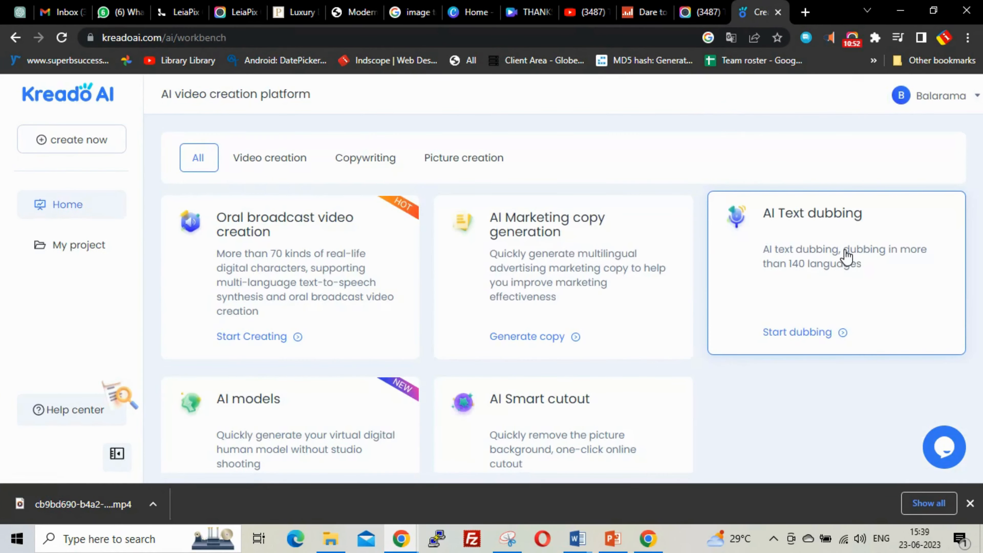
left_click(845, 259)
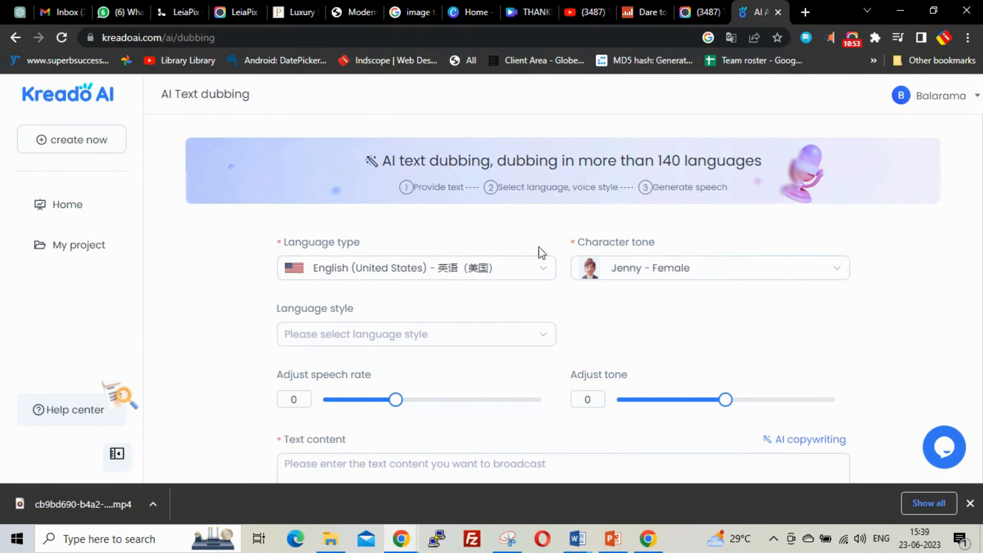
Copy the lion and angel lion story from ChatGPT into the Text content of Kreado AI's text dubbing form.
left_click(22, 15)
scroll(470, 235, "up", 3)
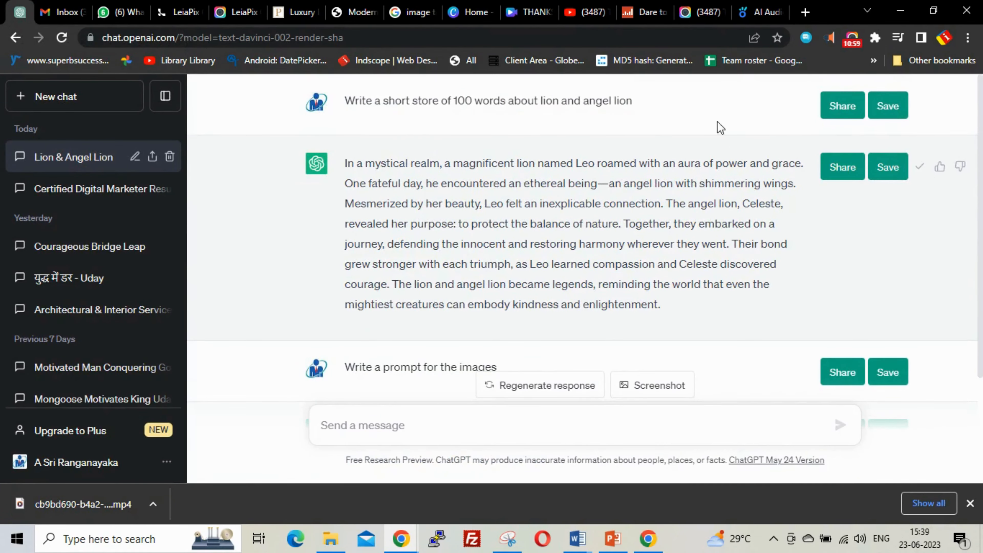
left_click(779, 12)
scroll(561, 303, "down", 3)
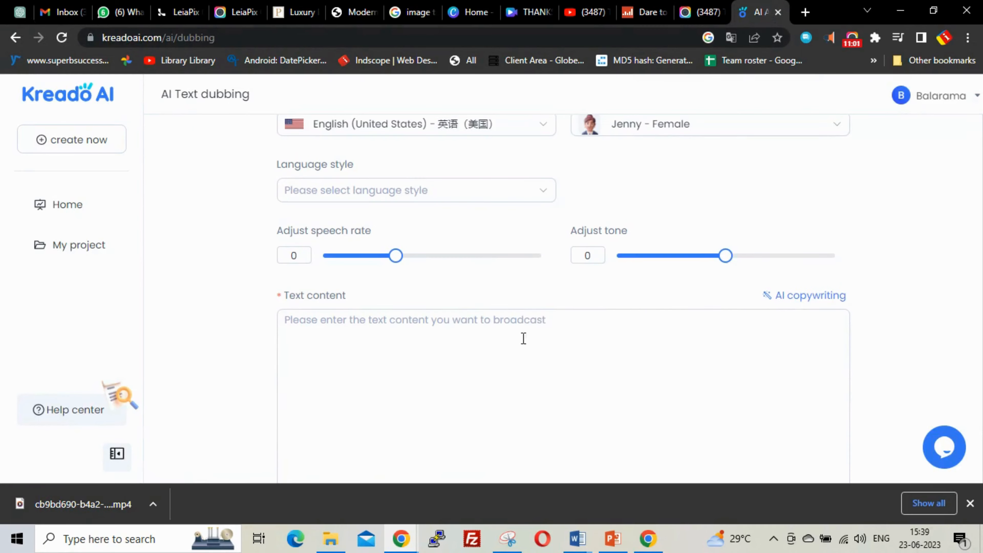
left_click(412, 354)
key("ctrl+v")
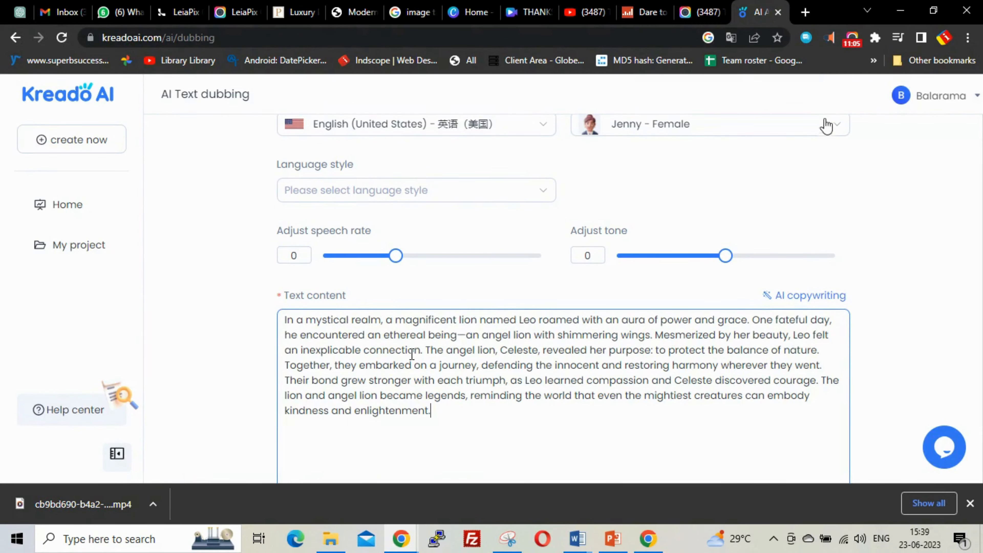
Audition the story's narration with the Jenny - Female voice in English (United States).
scroll(921, 252, "up", 3)
scroll(922, 252, "down", 3)
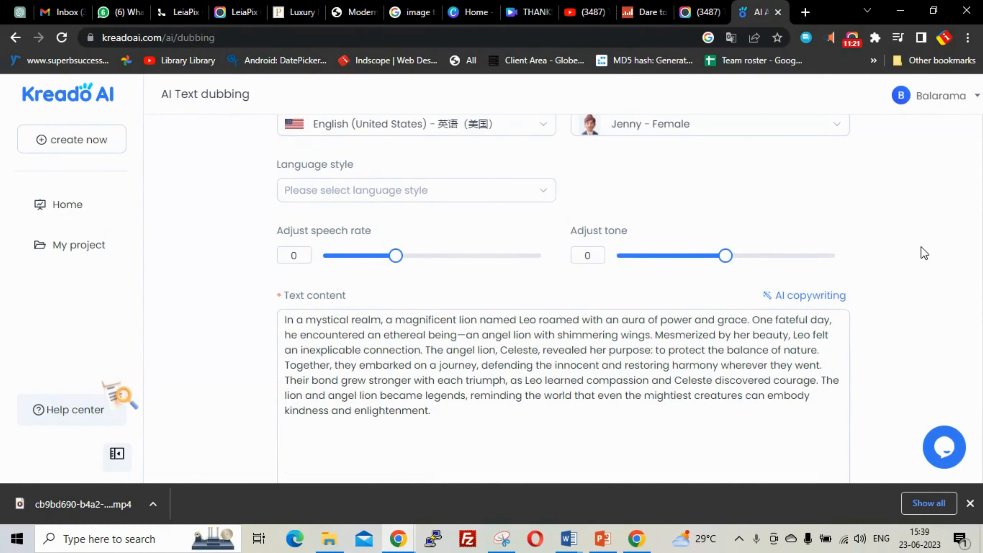
scroll(427, 327, "down", 3)
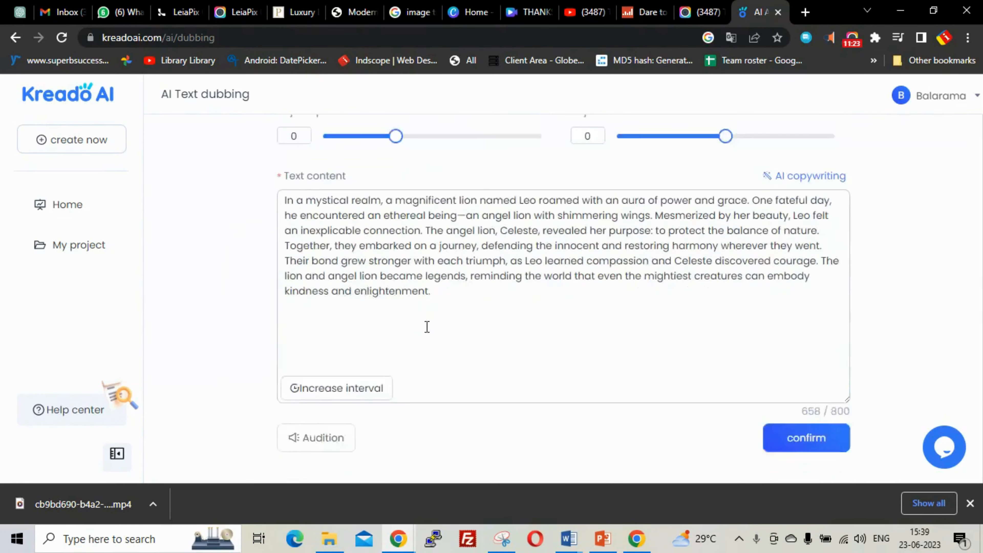
scroll(427, 326, "down", 1)
left_click(317, 413)
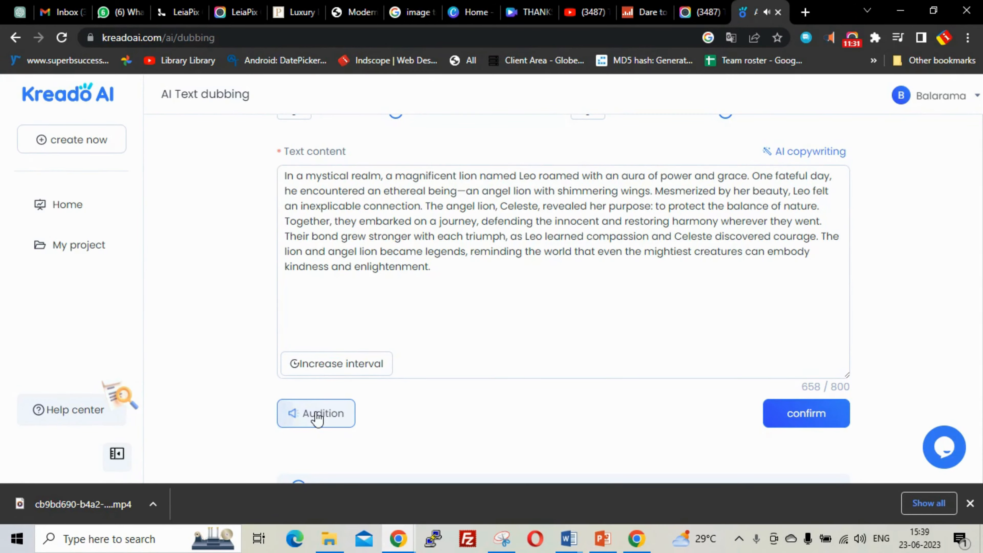
Set the dubbing language type to English (India) and the character tone to Prabhat - Male.
scroll(568, 329, "up", 5)
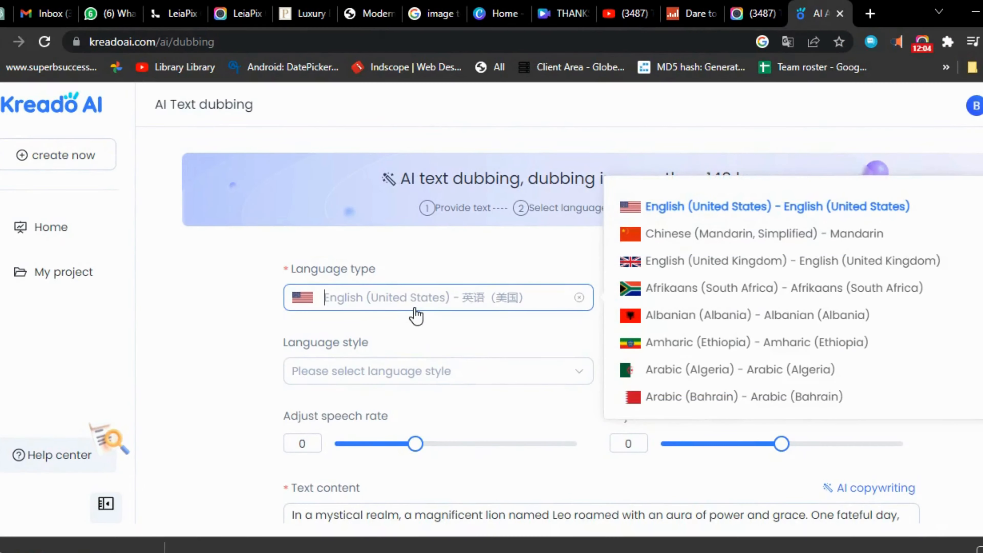
type("ind")
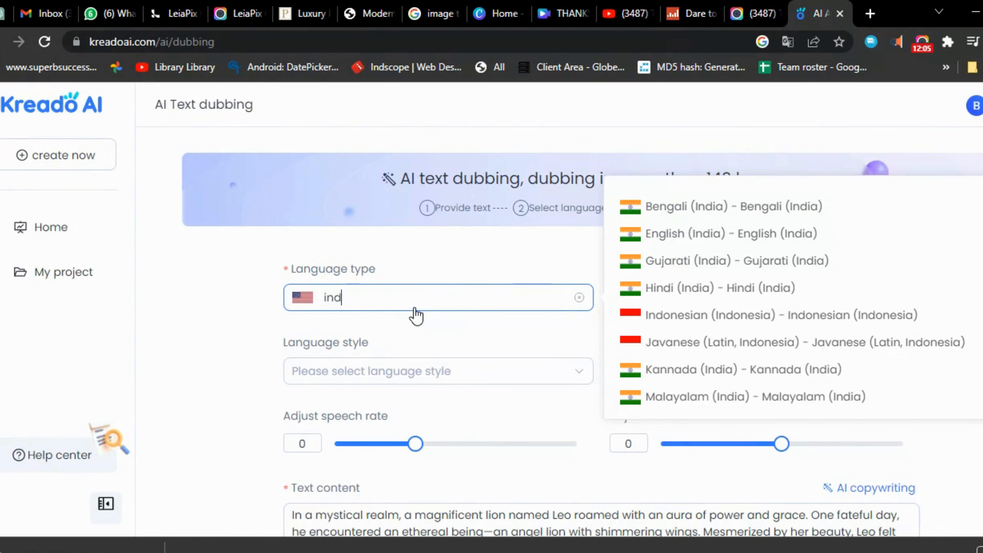
left_click(668, 234)
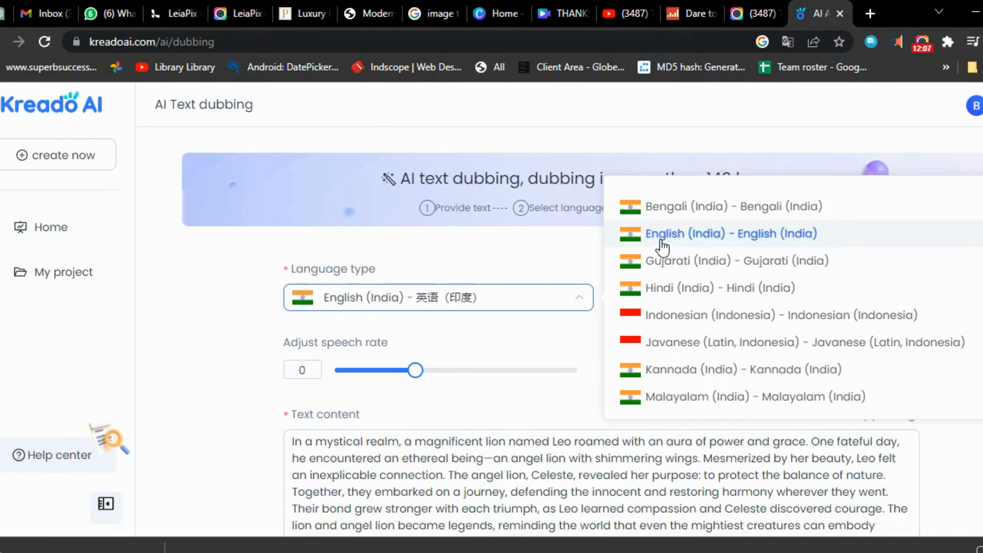
left_click(807, 315)
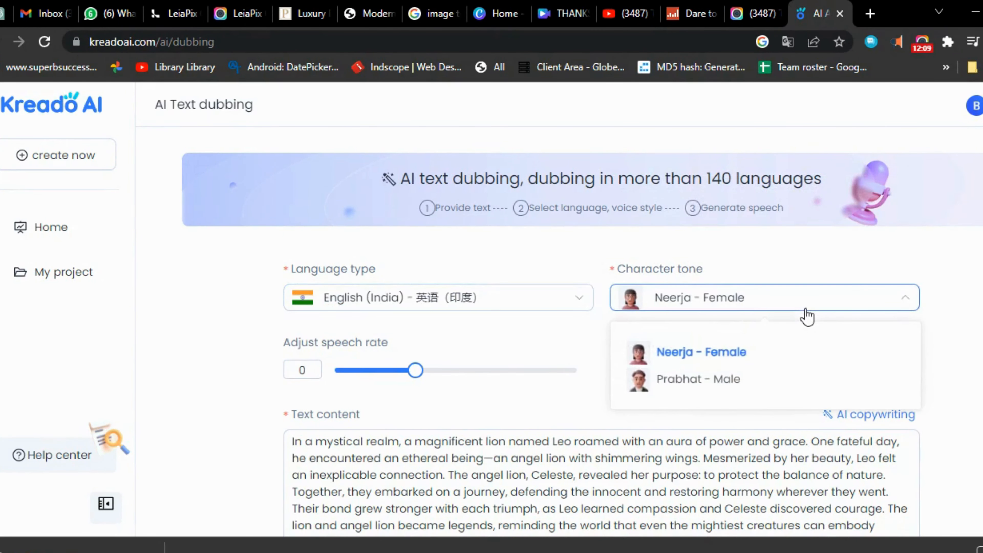
left_click(702, 382)
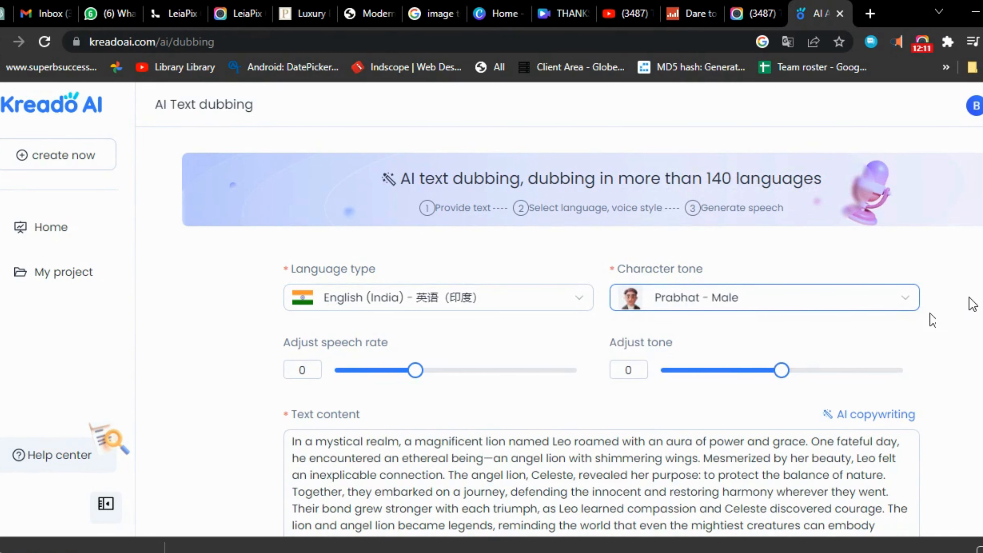
Audition the story in the selected Indian English voice and confirm generation of the dubbed audio.
scroll(960, 306, "down", 5)
left_click(330, 476)
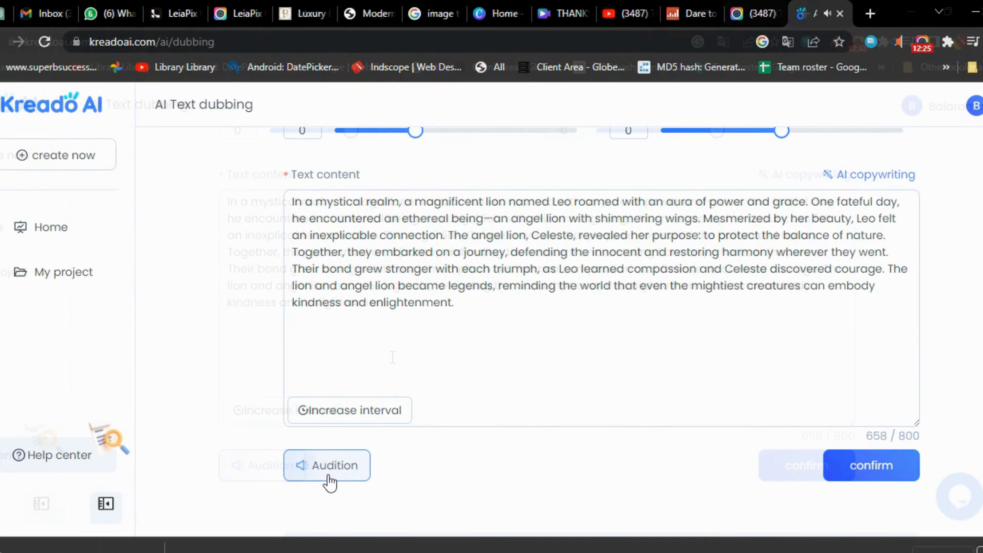
left_click(871, 465)
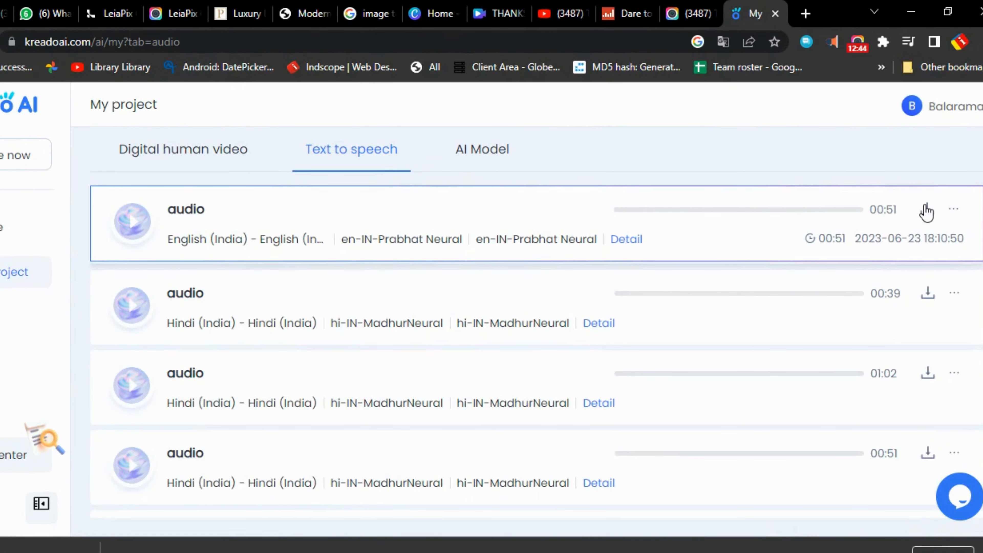
Download the newest English (India) audio as an MP3 named 1 into the viral folder.
left_click(928, 211)
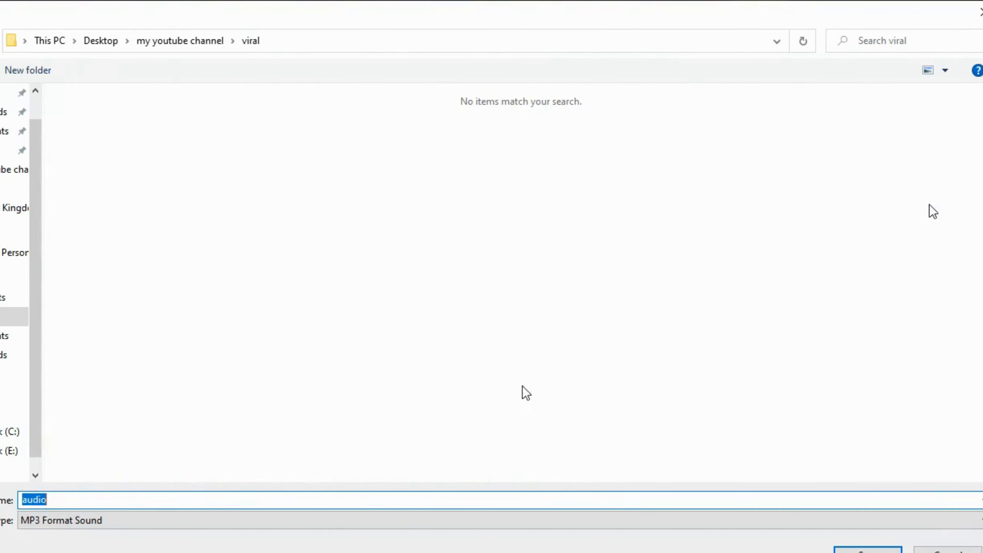
type("1")
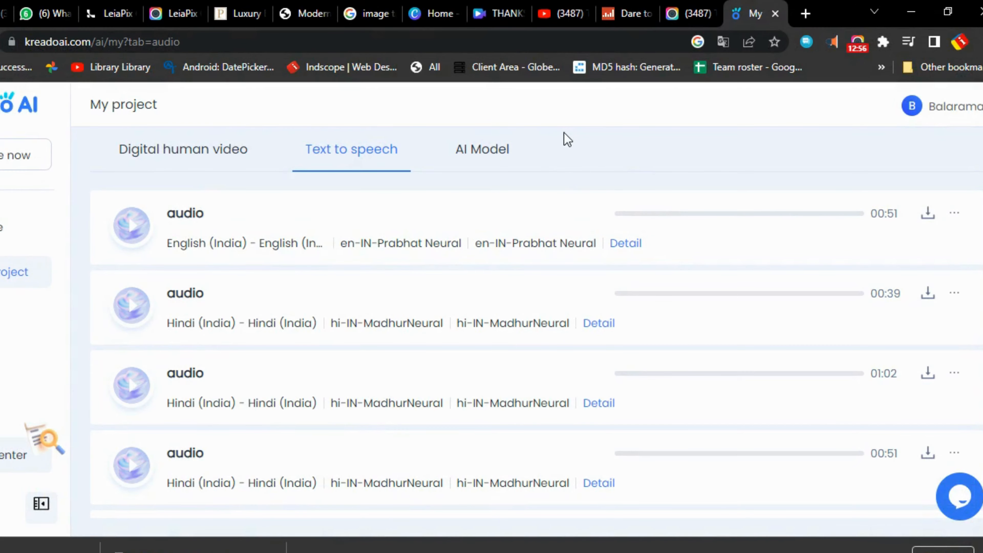
Switch to ChatGPT, send "Write a prompt for the images" and select the image prompt text in the reply.
left_click(427, 13)
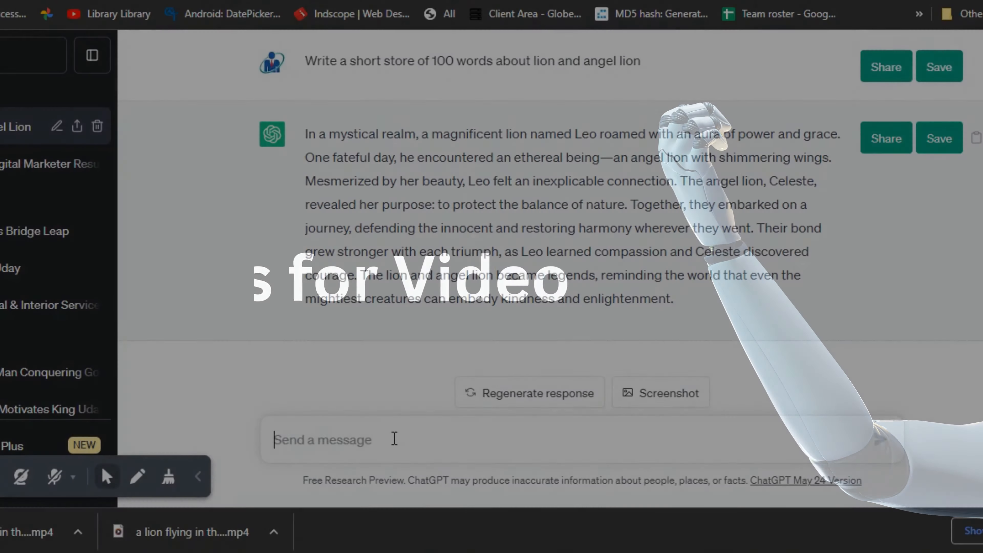
type("Write ")
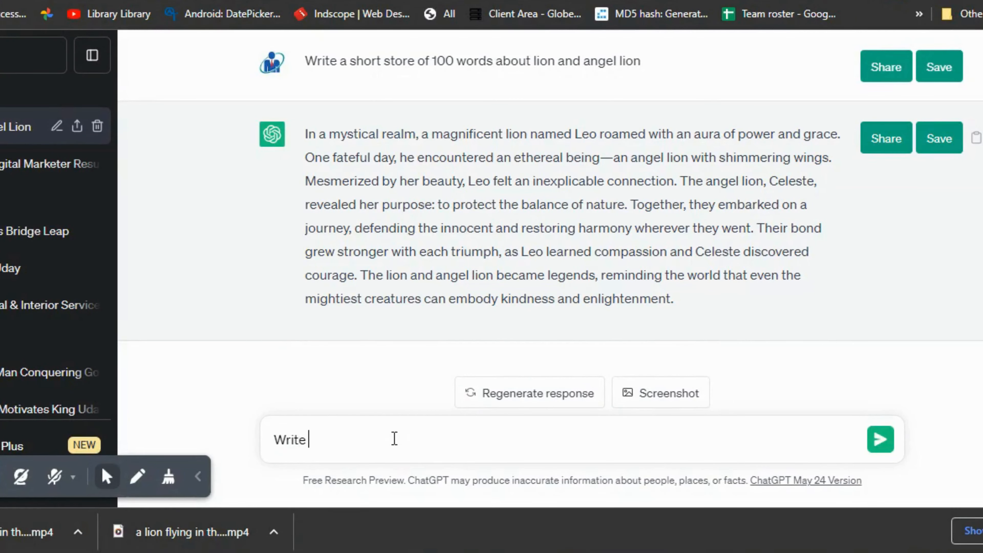
type("a prompt for the")
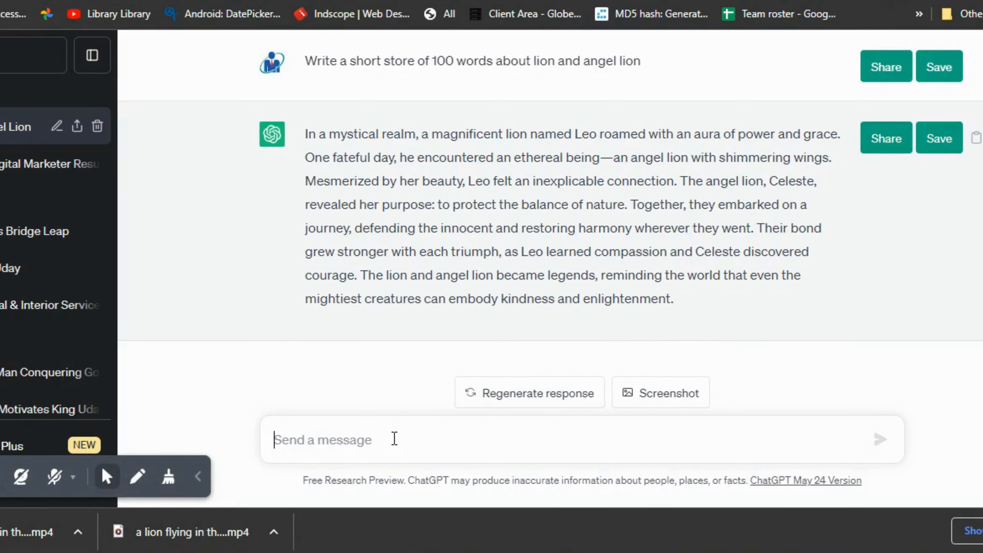
type("W")
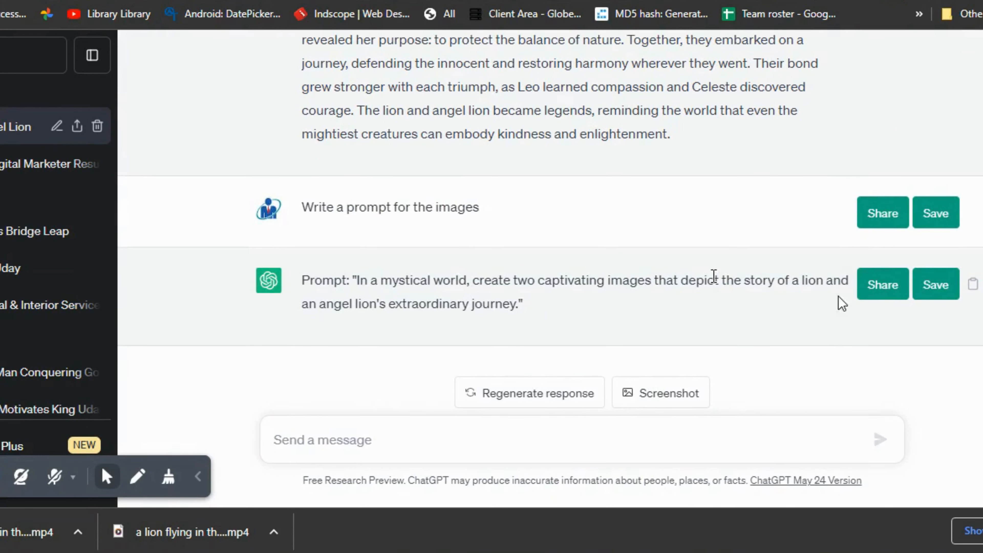
left_click_drag(357, 279, 520, 302)
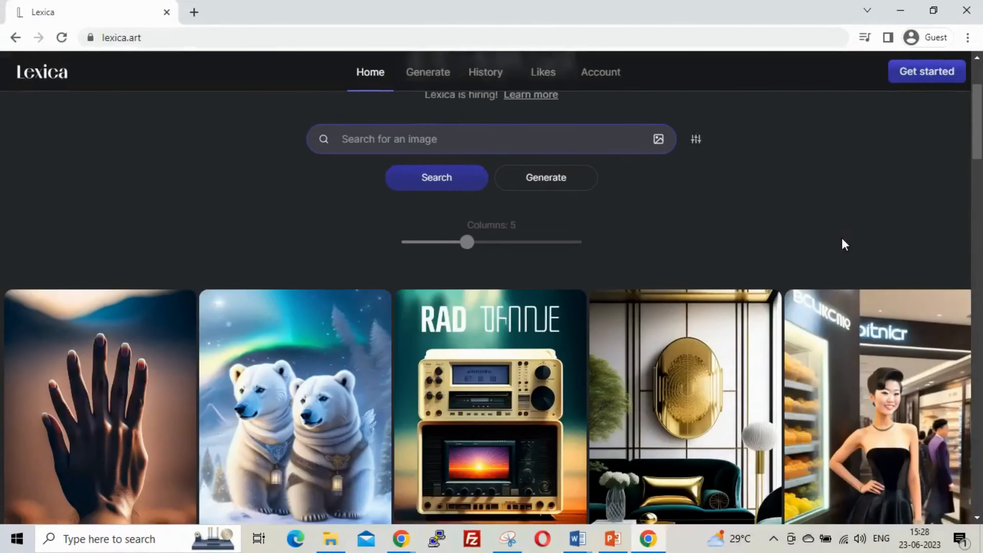
Browse the sample image gallery on the Lexica home page.
scroll(842, 238, "down", 4)
scroll(842, 249, "down", 10)
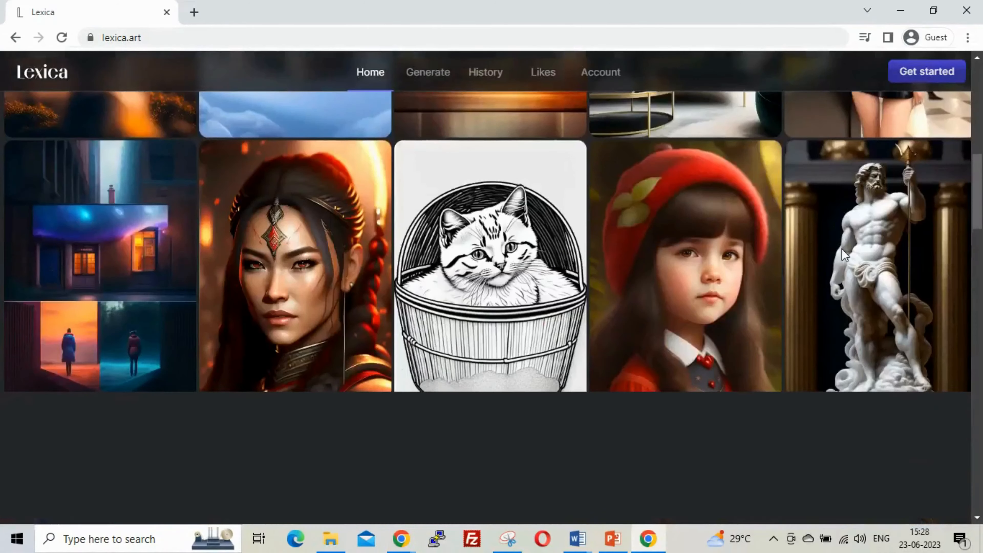
Look through more sample artworks further down the home page gallery and return to the image search field.
scroll(842, 261, "up", 13)
scroll(847, 276, "up", 3)
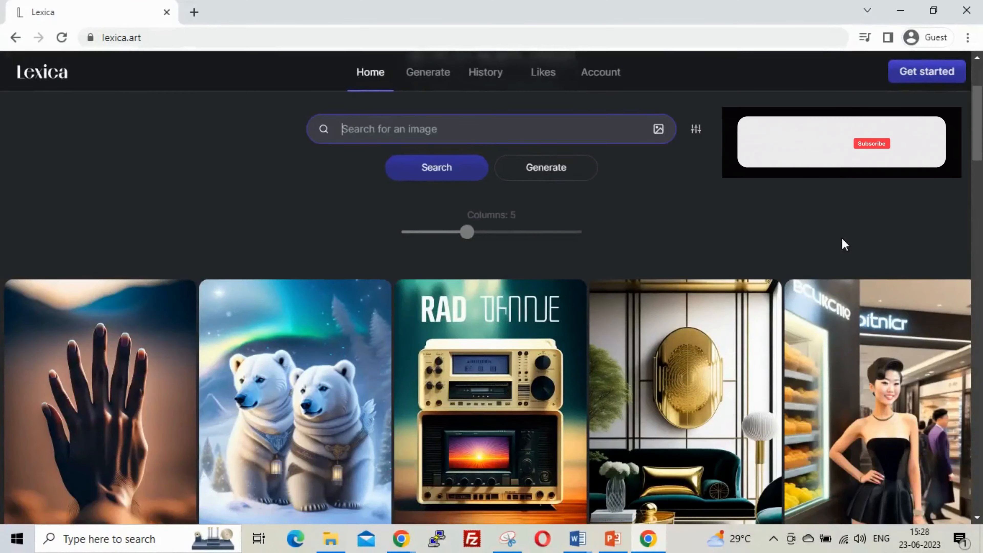
scroll(842, 244, "down", 4)
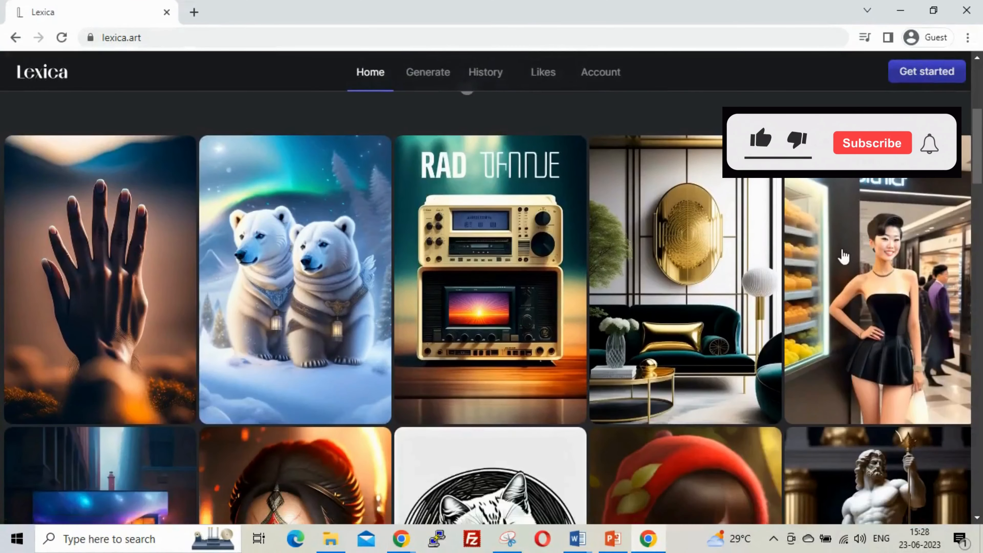
scroll(842, 249, "down", 5)
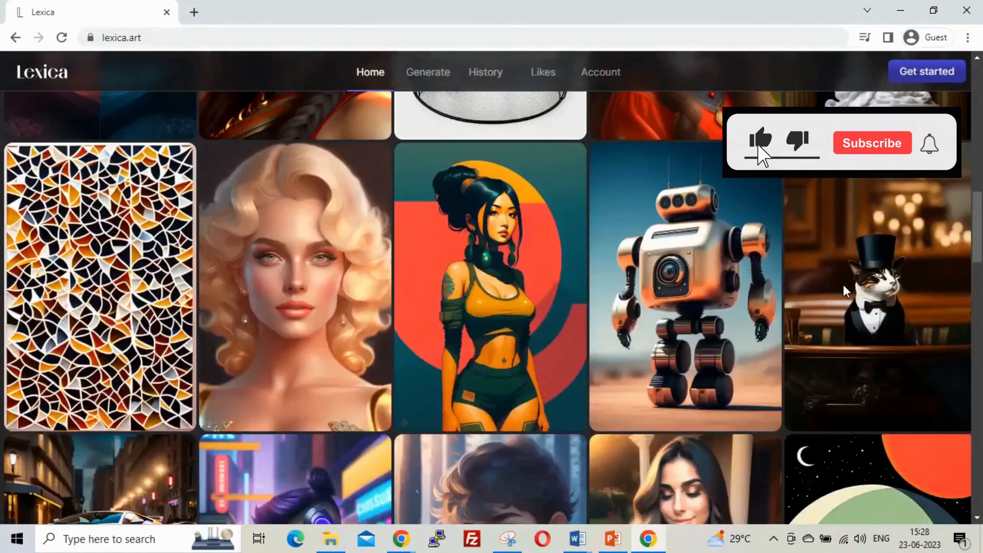
scroll(843, 284, "up", 10)
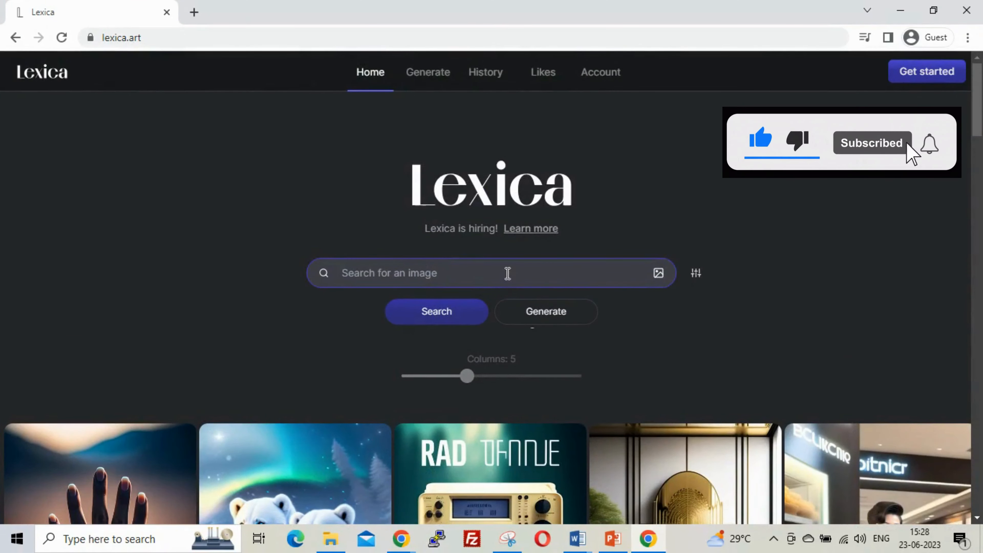
scroll(842, 237, "down", 3)
scroll(842, 237, "down", 10)
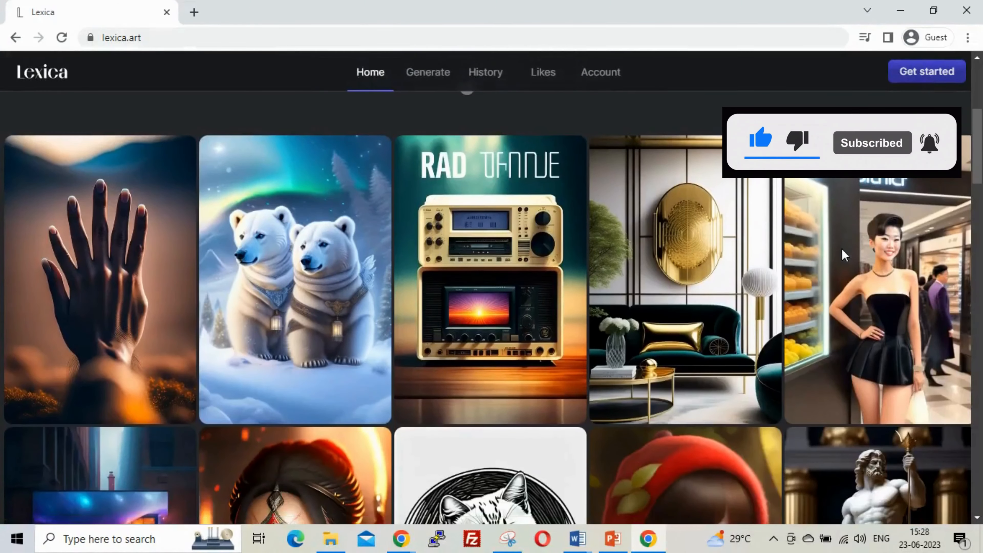
scroll(843, 259, "up", 10)
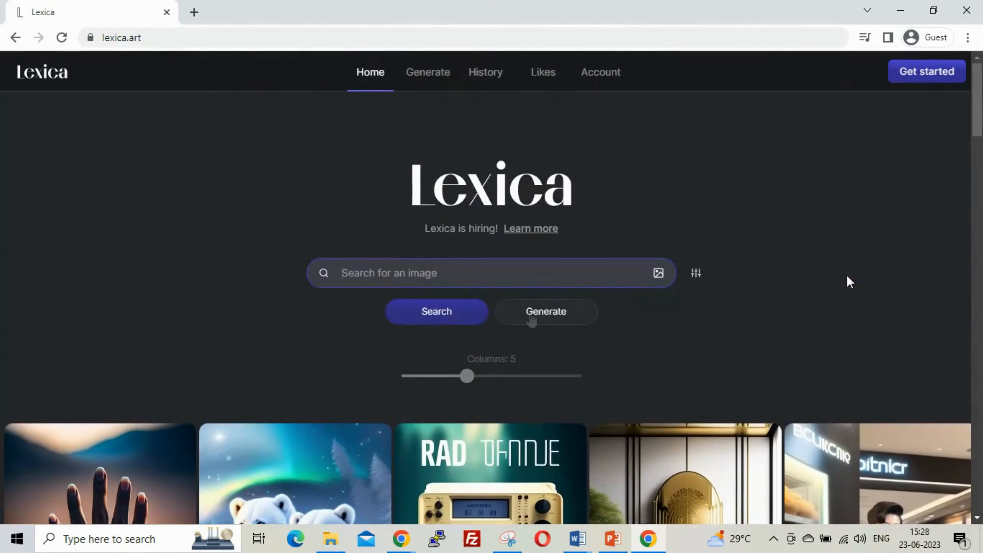
Search Lexica for "Lion" and look through the resulting images.
left_click(508, 274)
type("Lion")
key("Return")
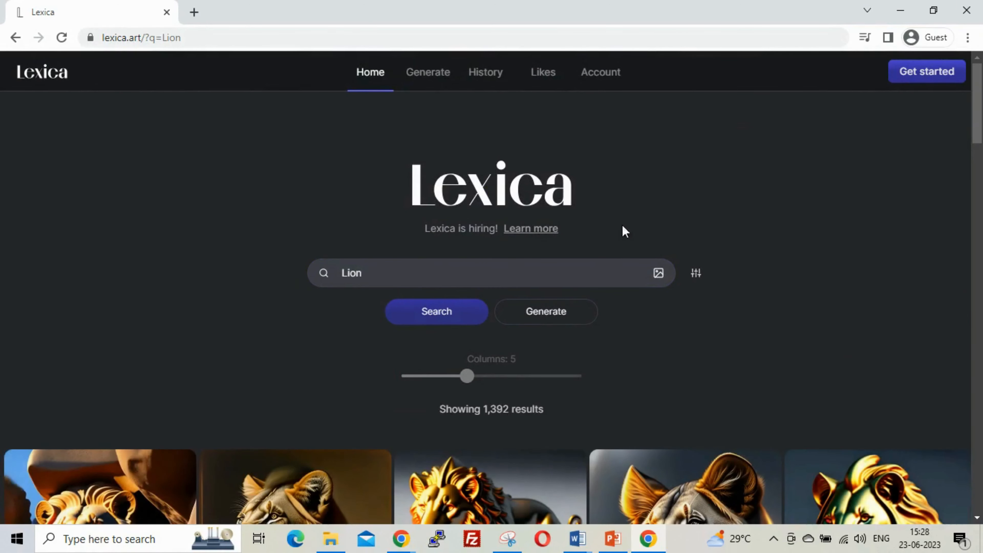
scroll(732, 209, "down", 5)
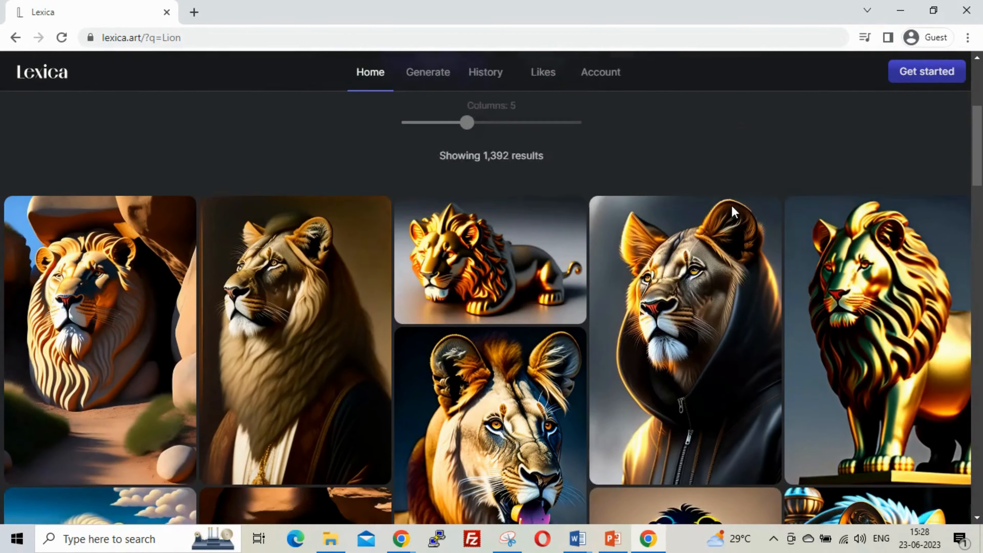
scroll(732, 212, "down", 1)
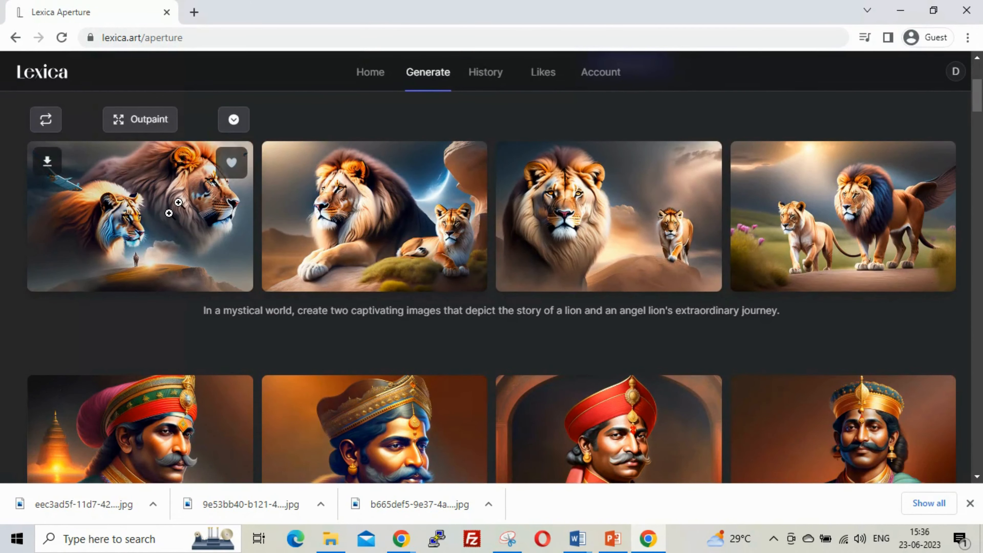
Save the generated image of the winged lion walking beside a lioness as a JPEG in the viral folder and close its preview.
left_click(855, 214)
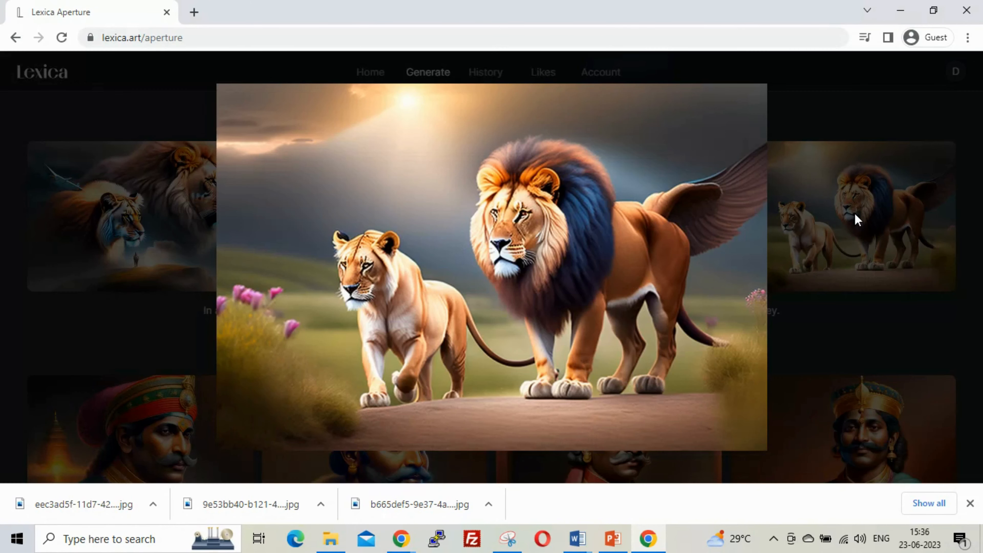
right_click(574, 241)
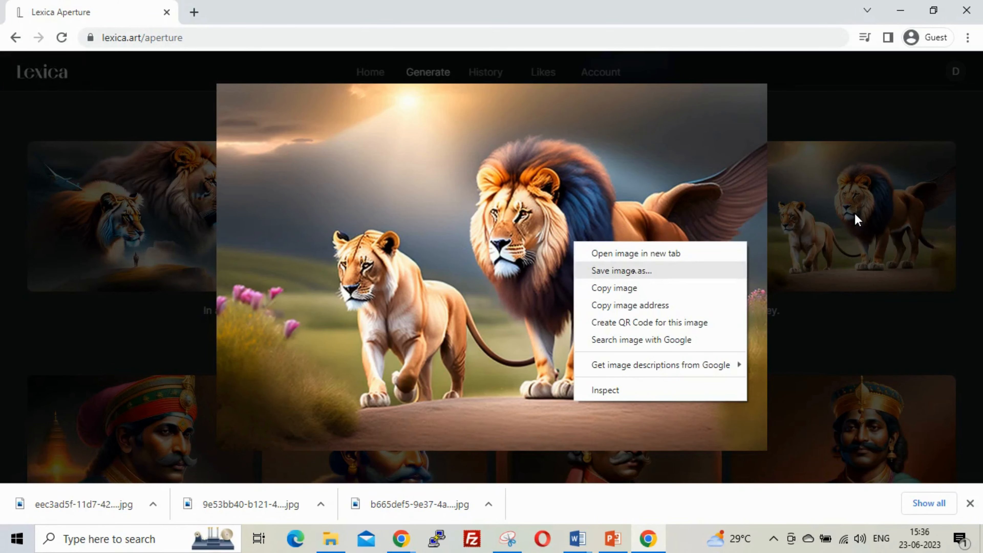
left_click(634, 270)
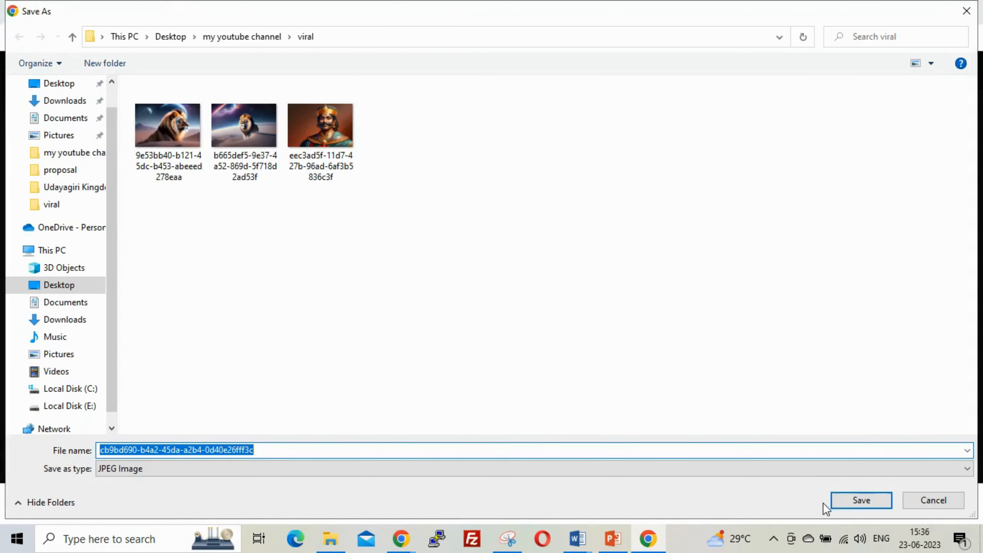
left_click(850, 505)
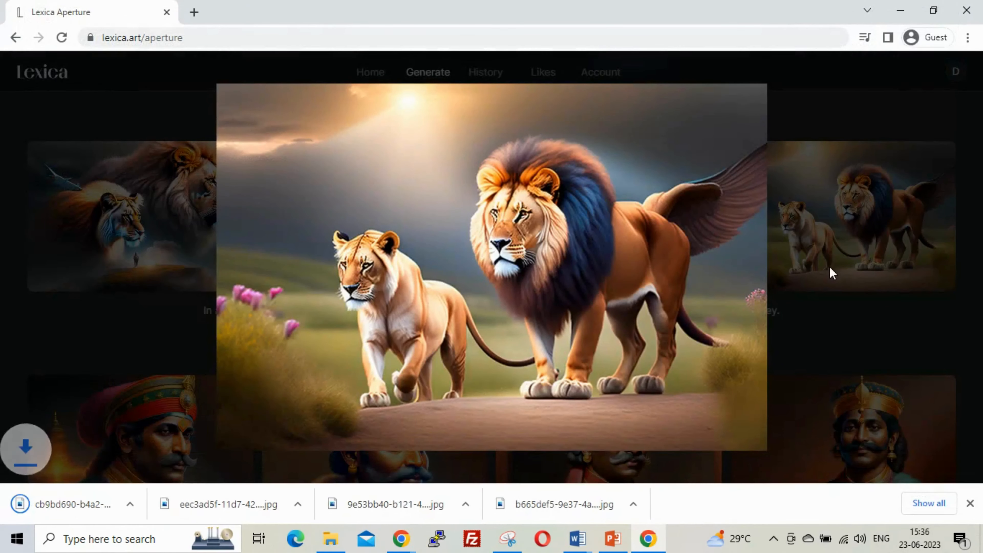
left_click(831, 261)
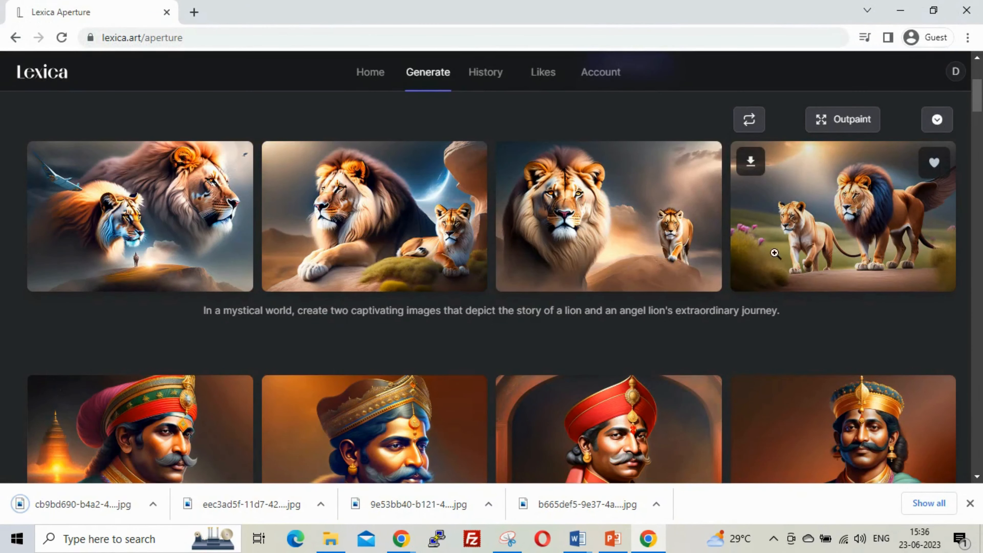
Save the generated image of the lion resting on a rock beside a smaller lion as a JPEG and close its preview.
left_click(437, 223)
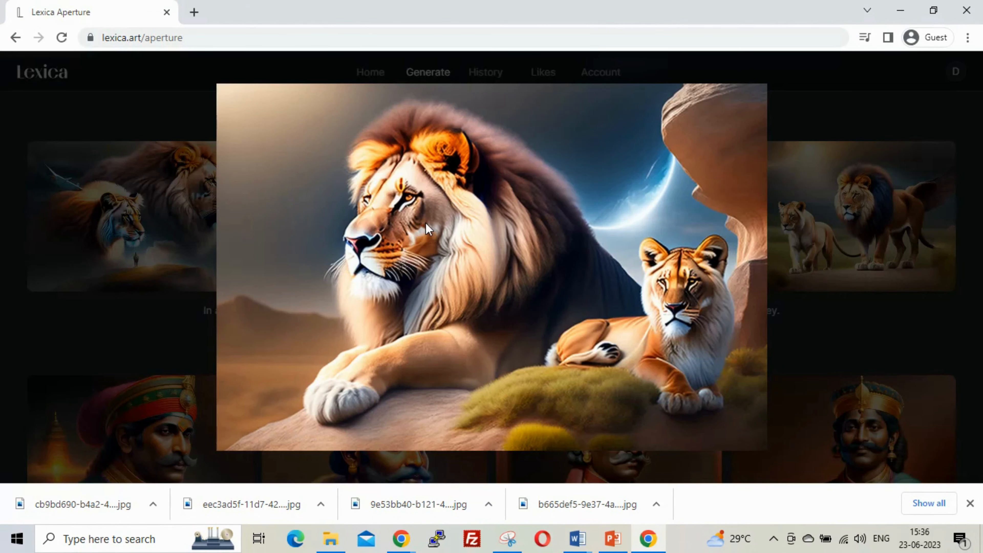
right_click(585, 224)
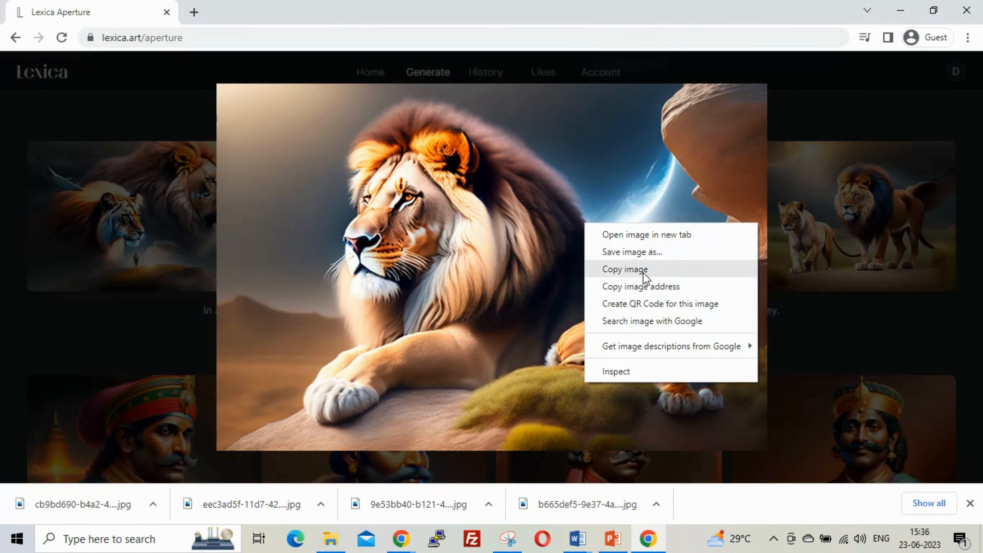
left_click(641, 253)
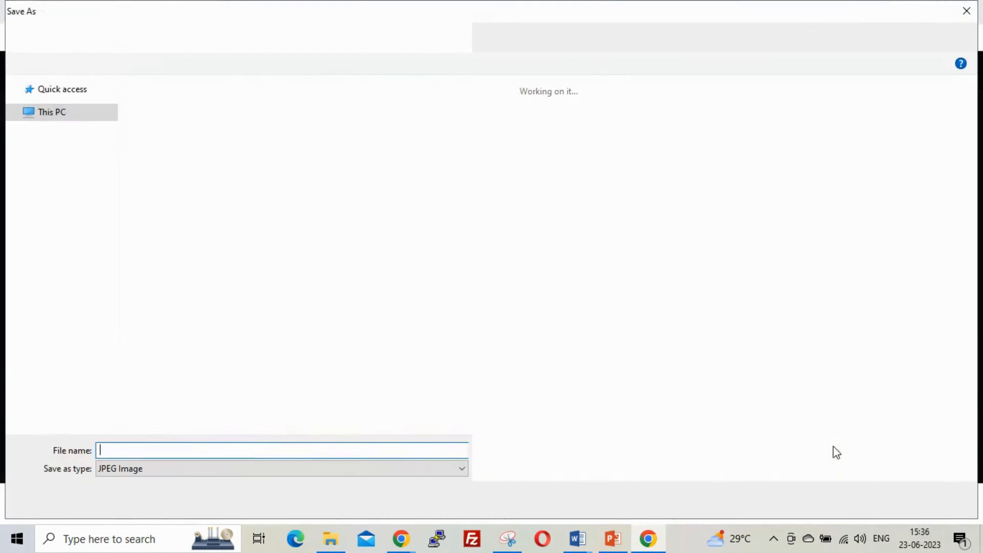
left_click(869, 496)
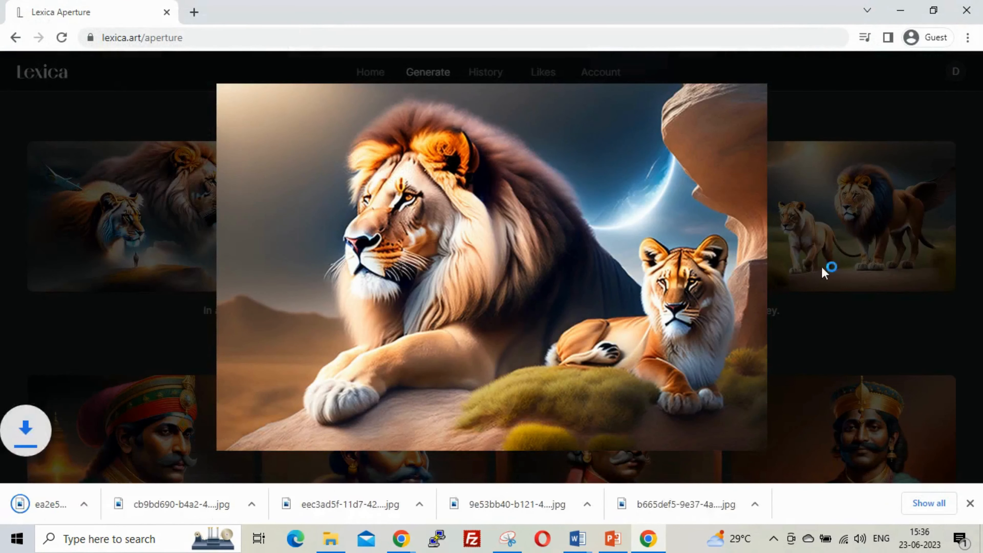
left_click(828, 236)
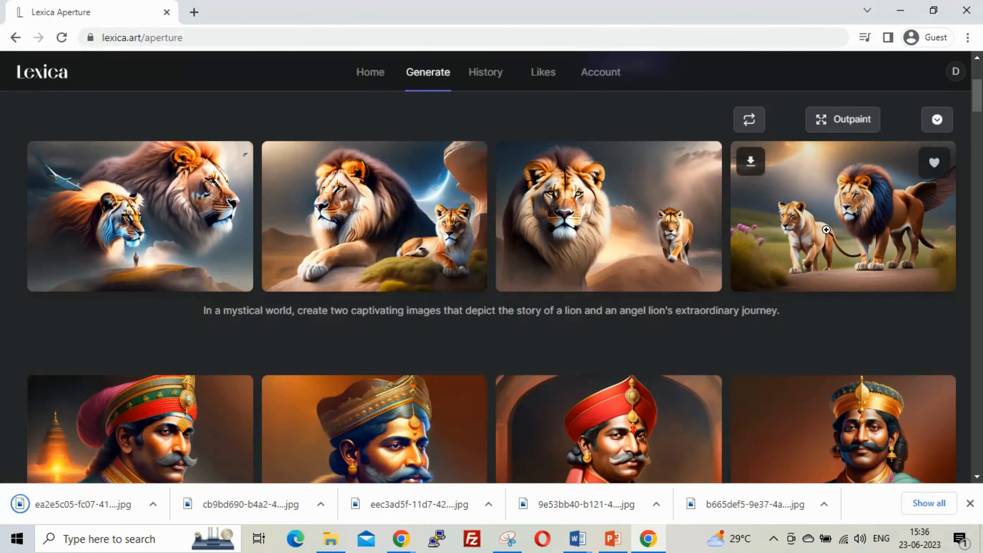
Review the lion and angel lion prompt with its generation settings and the images made from it.
left_click(432, 320)
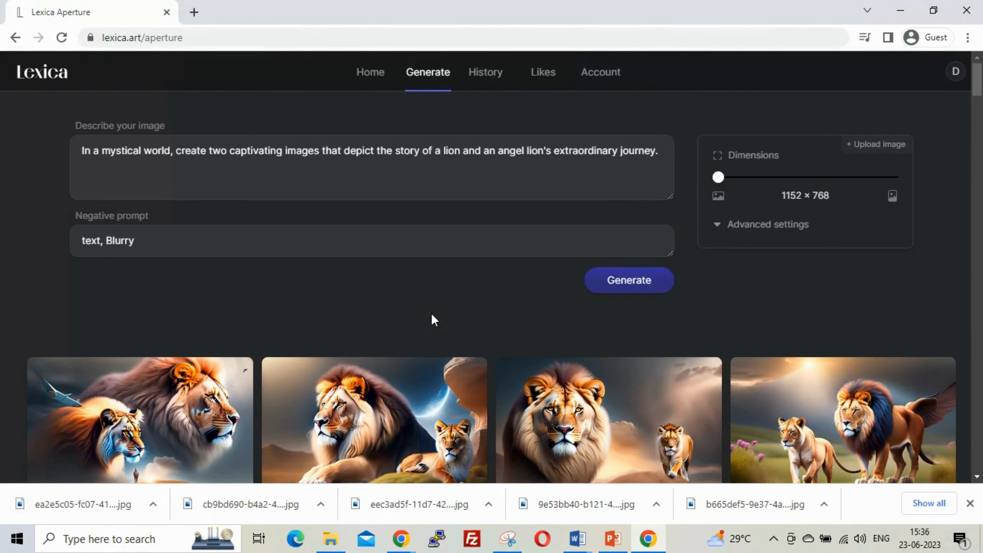
scroll(433, 321, "down", 5)
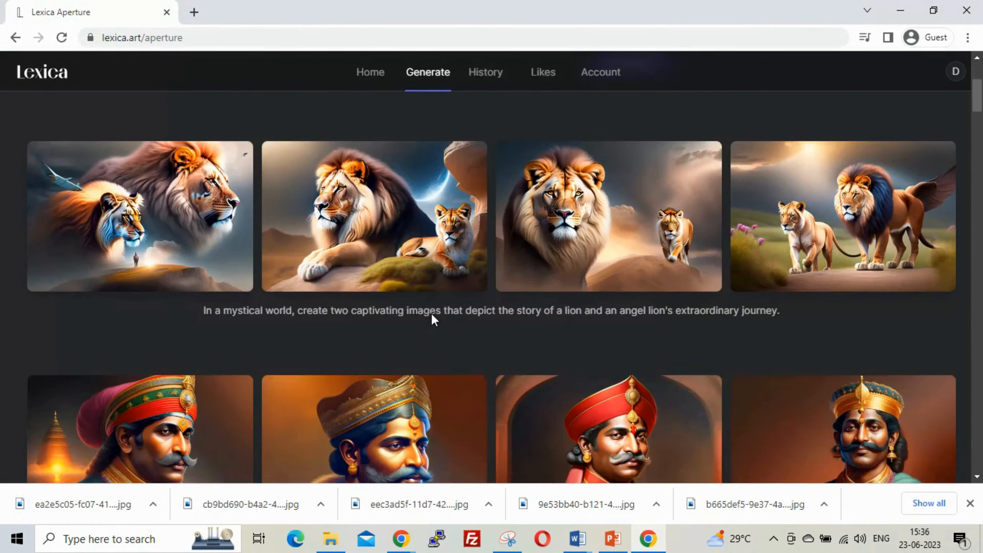